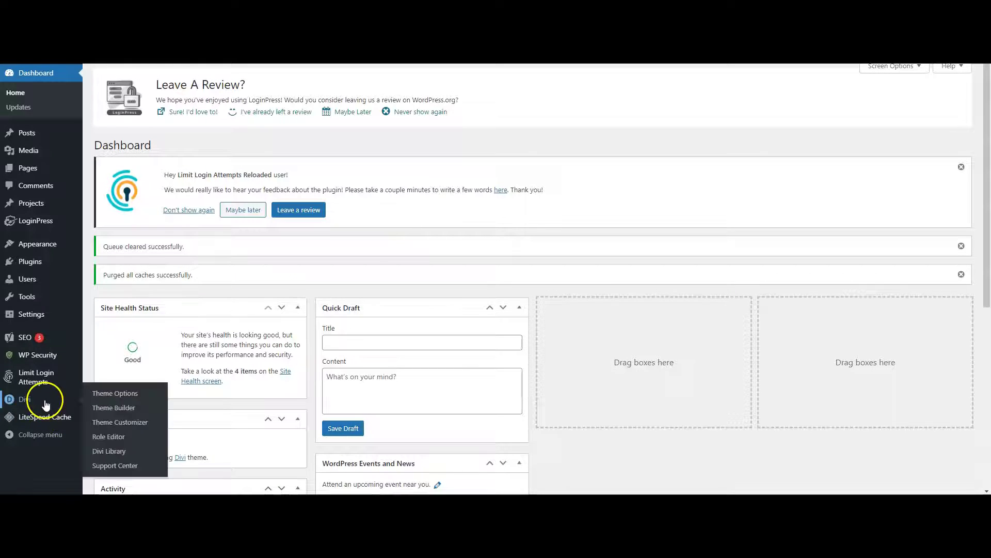
# Open Divi Theme Options from the WordPress admin sidebar
pyautogui.click(128, 396)
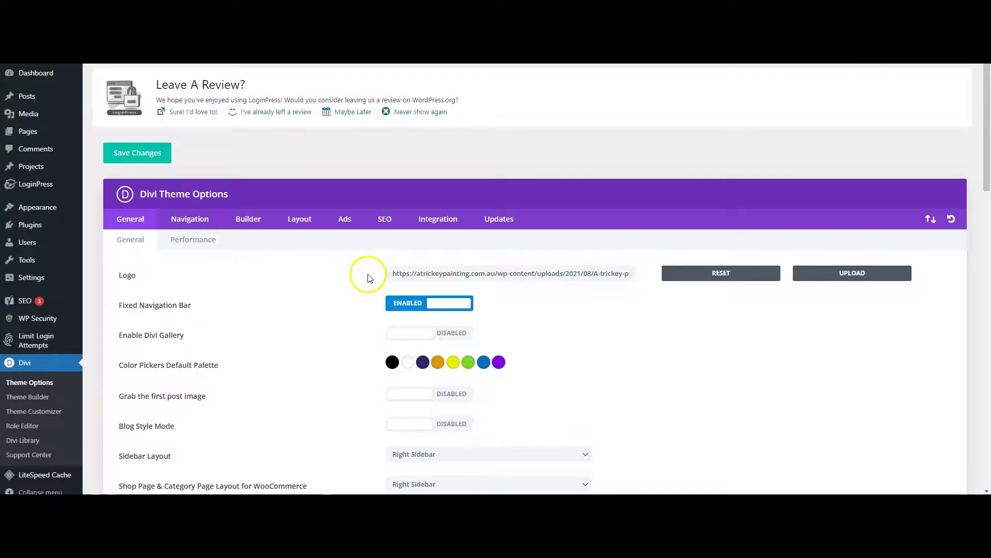
# Show Homepage SEO and leave custom title and meta description disabled after toggling them
pyautogui.click(385, 220)
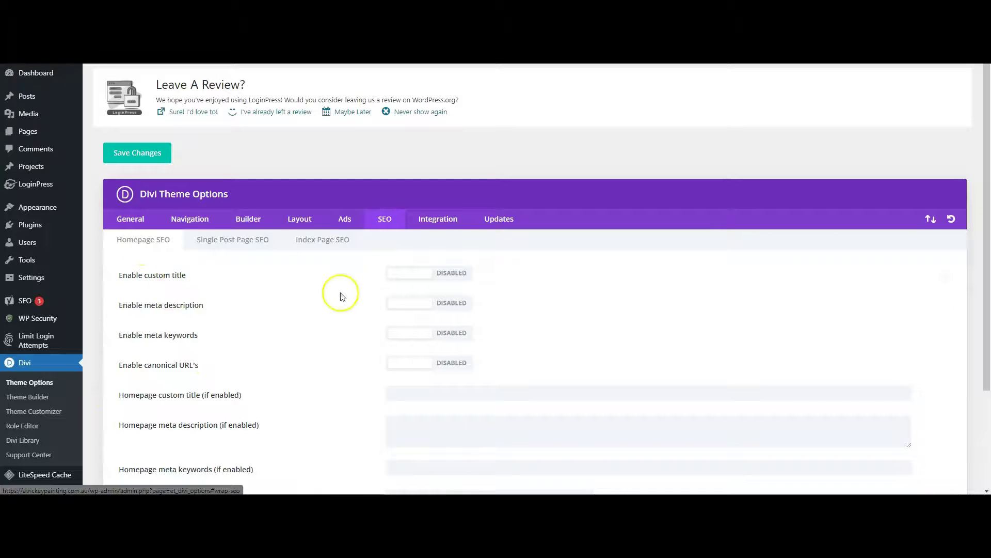
pyautogui.scroll(-1, 347, 341)
pyautogui.scroll(-1, 346, 341)
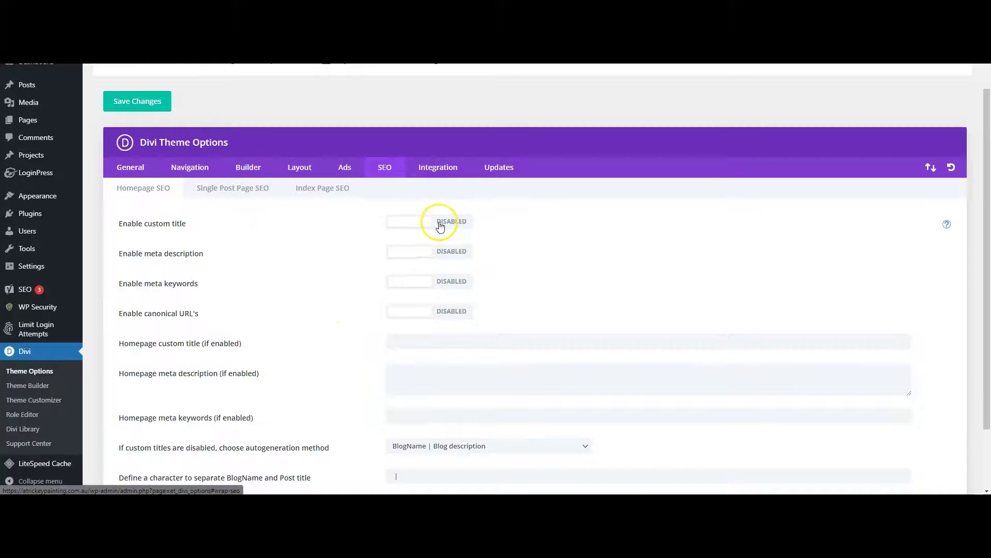
pyautogui.click(440, 225)
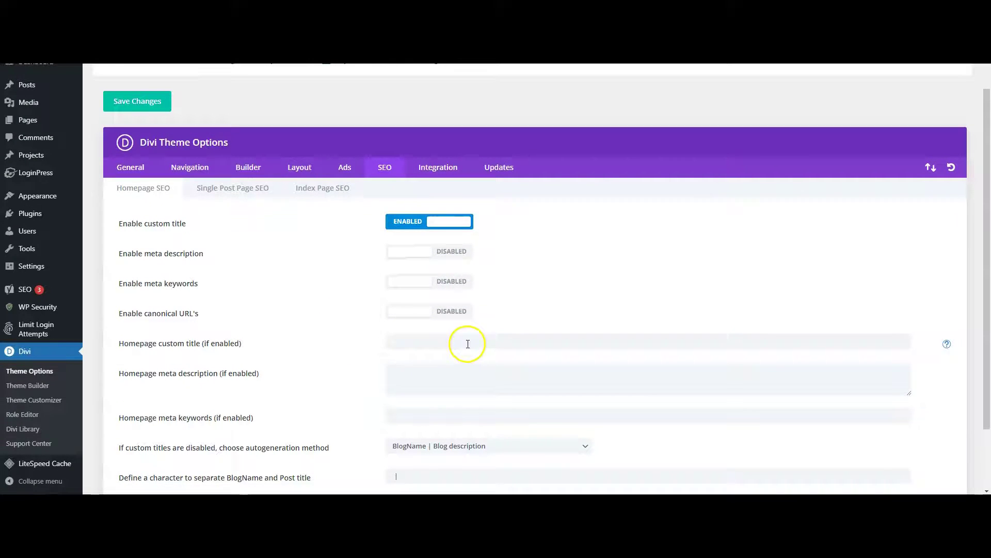
pyautogui.click(448, 253)
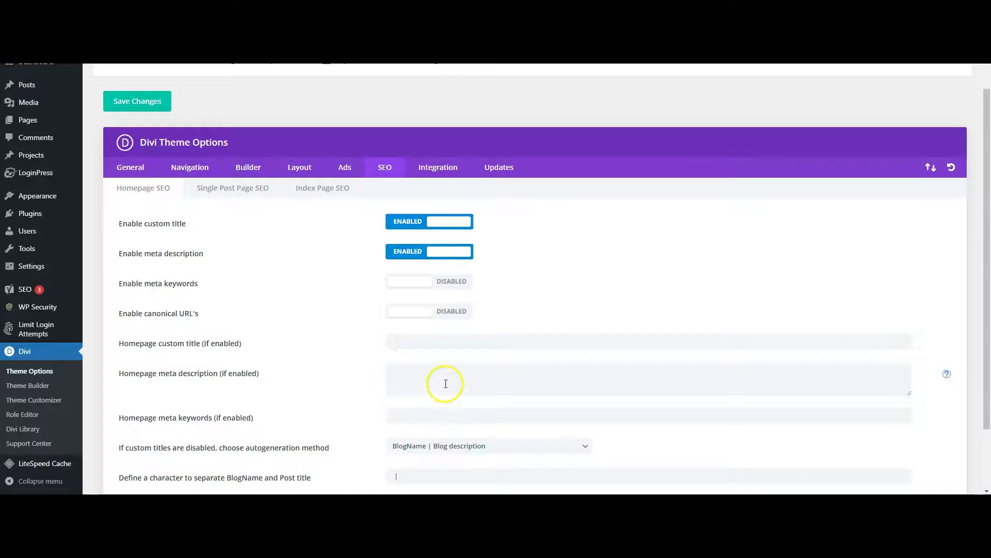
pyautogui.click(408, 251)
pyautogui.click(416, 224)
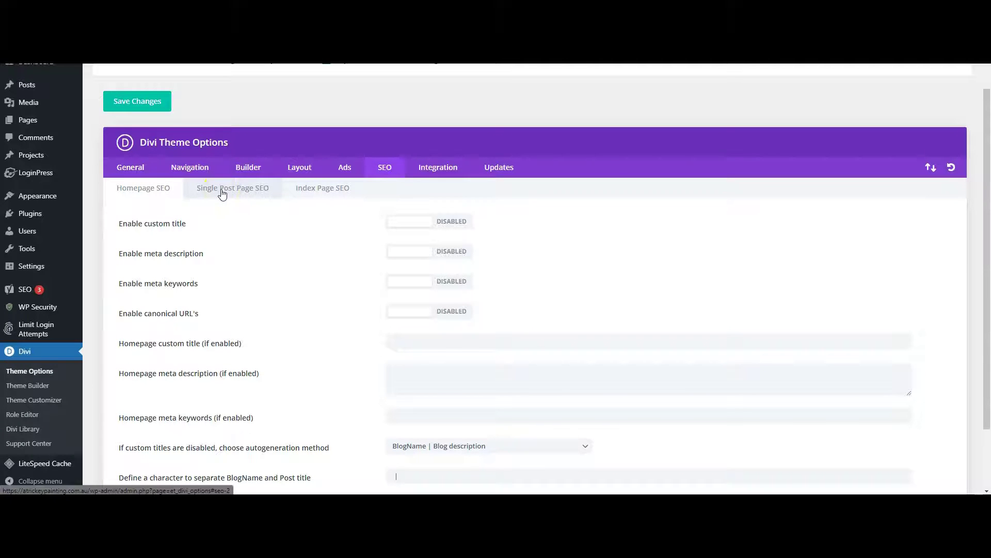
# Enable custom titles, custom descriptions and canonical URLs under Single Post Page SEO
pyautogui.click(221, 192)
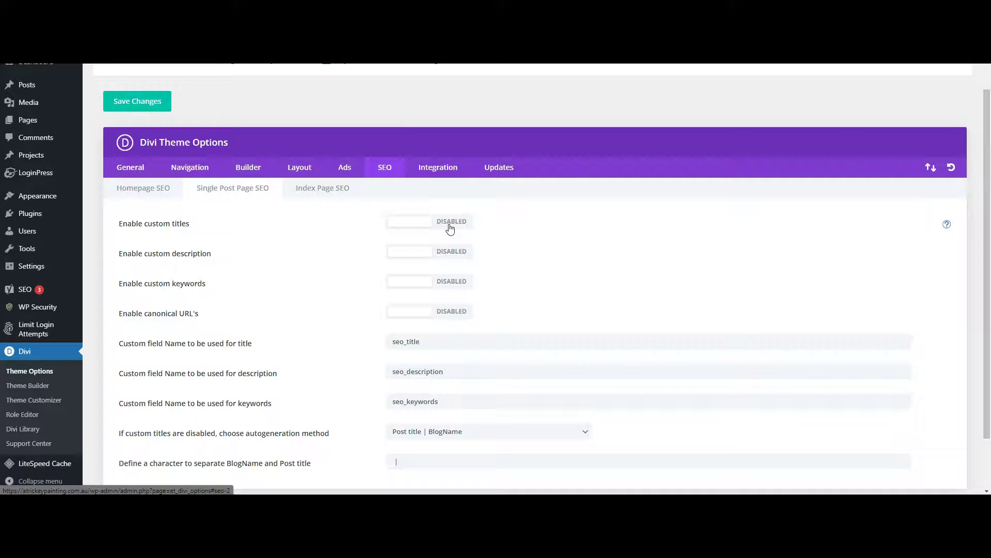
pyautogui.click(449, 225)
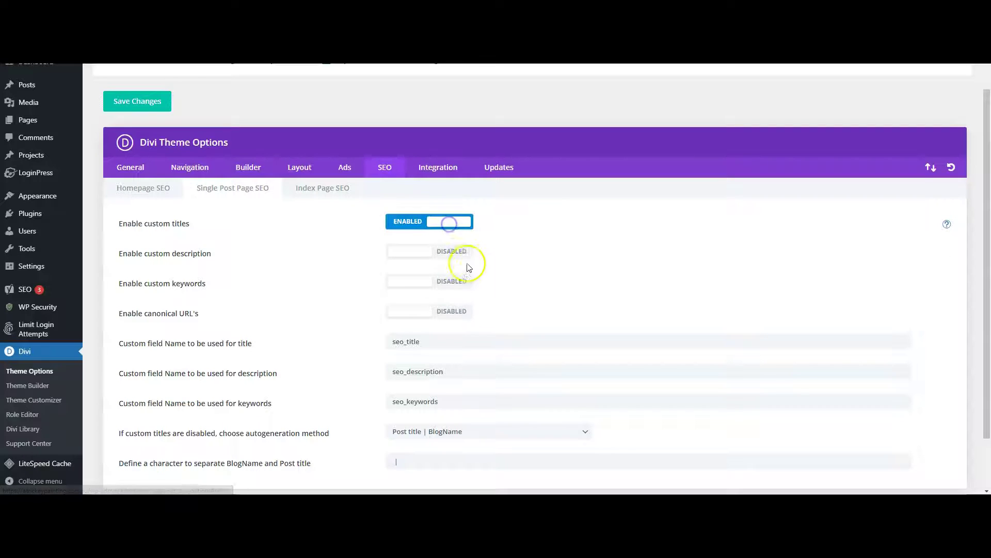
pyautogui.click(453, 253)
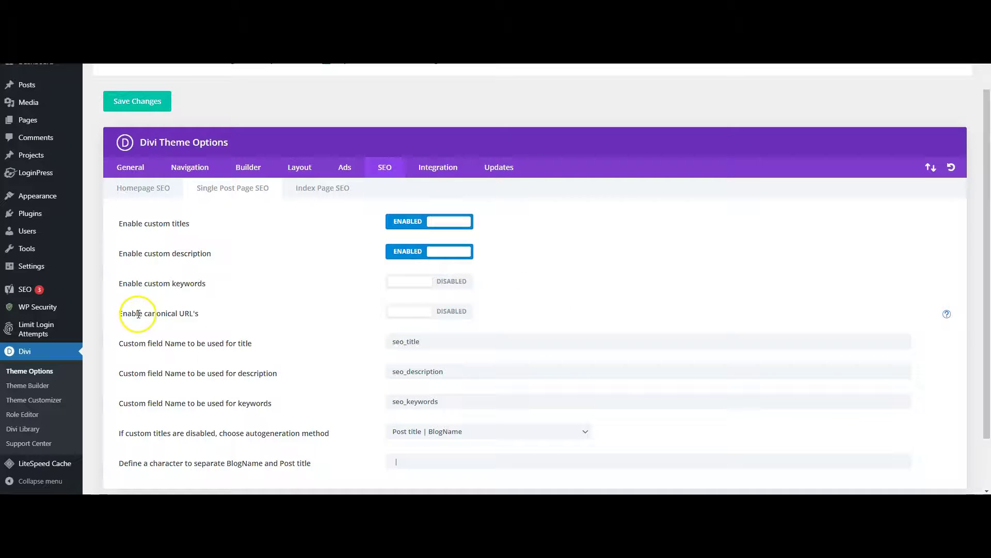
pyautogui.click(462, 313)
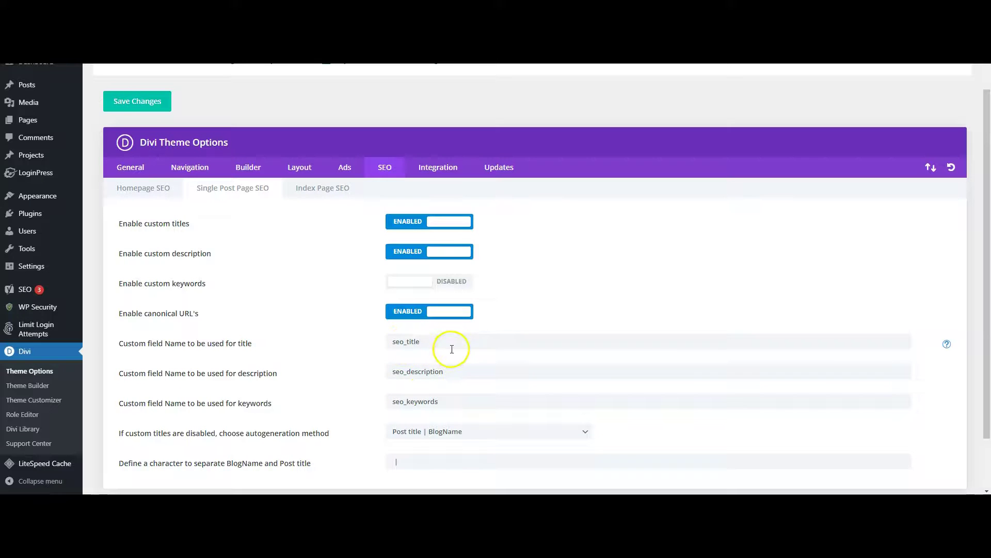
# Copy the seo_title field name and save the Divi theme options
pyautogui.rightClick(404, 342)
pyautogui.click(434, 382)
pyautogui.click(530, 307)
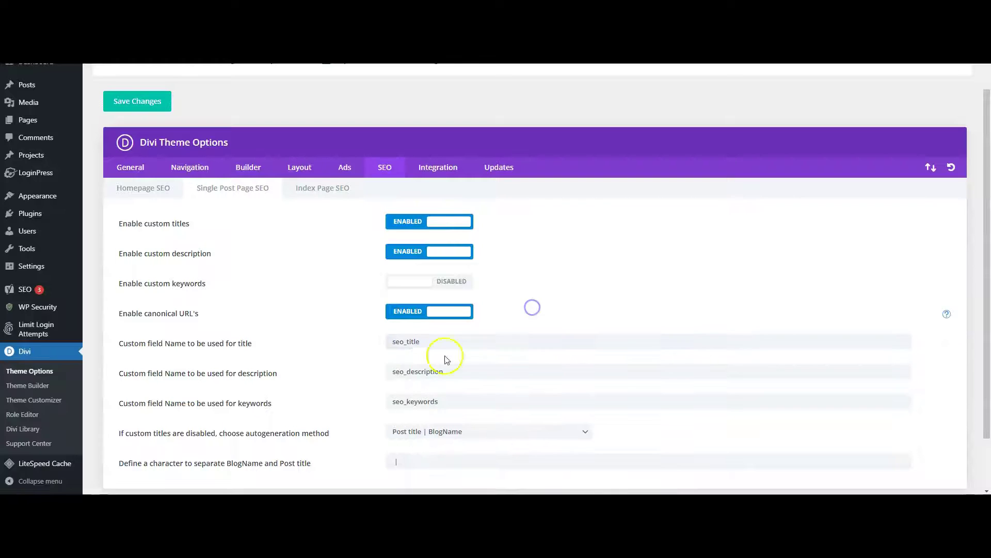
pyautogui.scroll(-2, 317, 357)
pyautogui.click(147, 454)
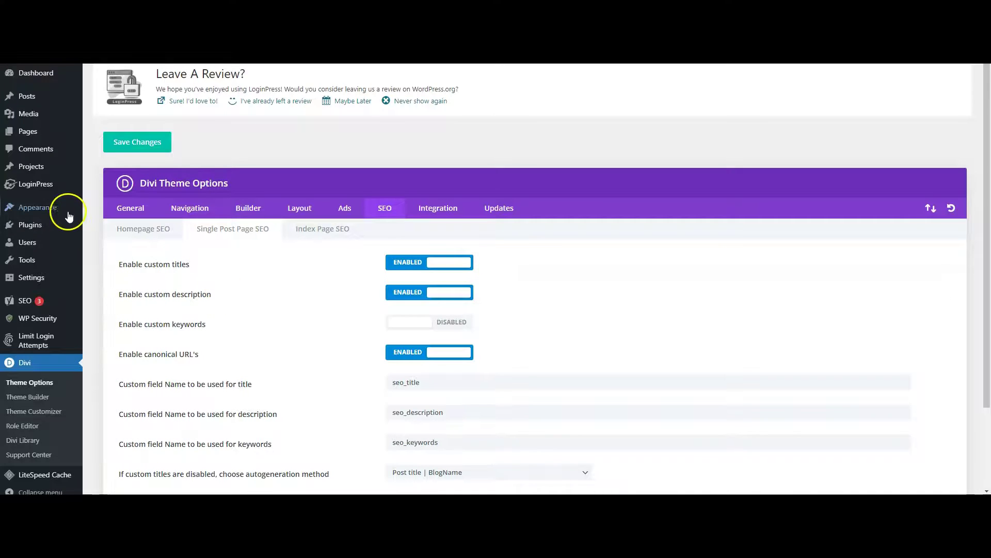
pyautogui.moveTo(28, 120)
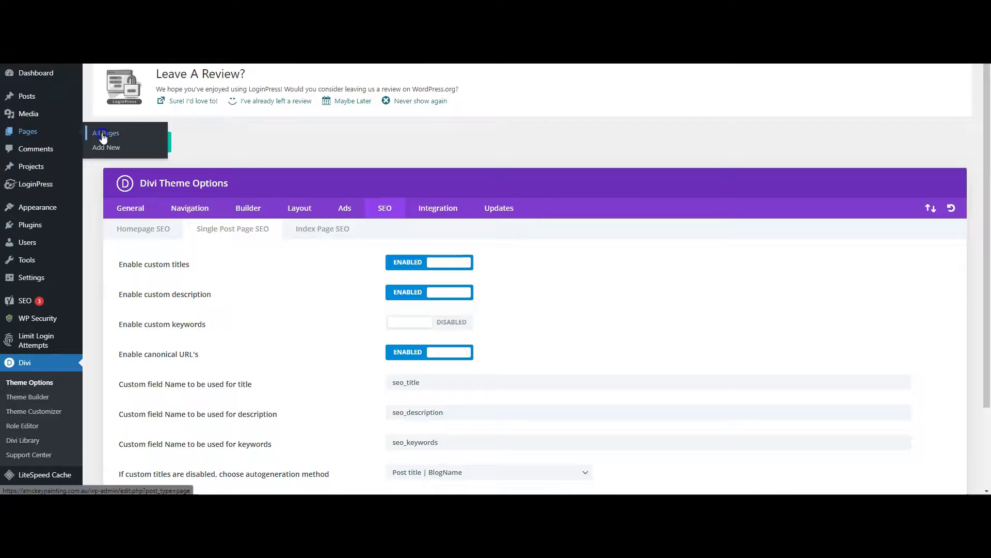
# Open the About page from All Pages in the block editor and show its options menu
pyautogui.click(102, 136)
pyautogui.click(263, 293)
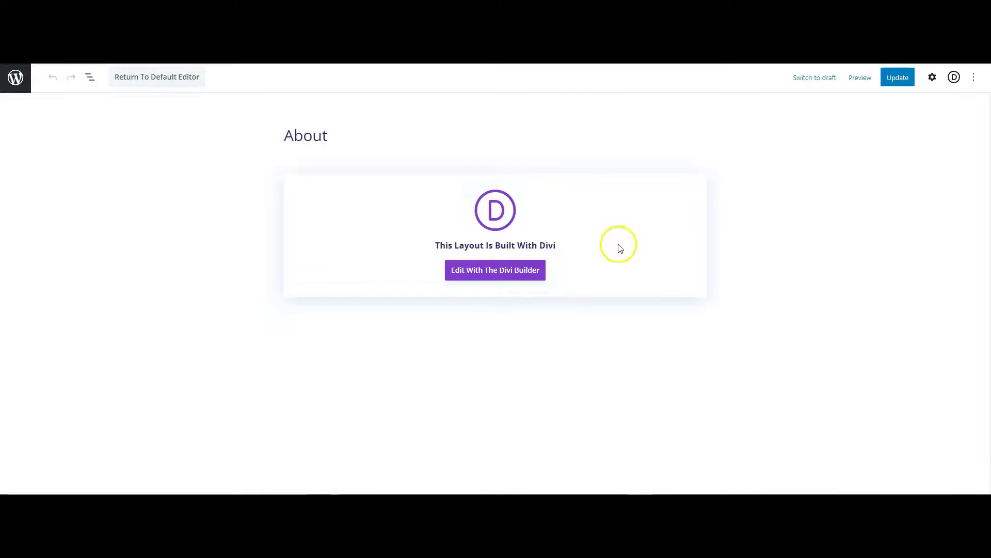
pyautogui.click(975, 77)
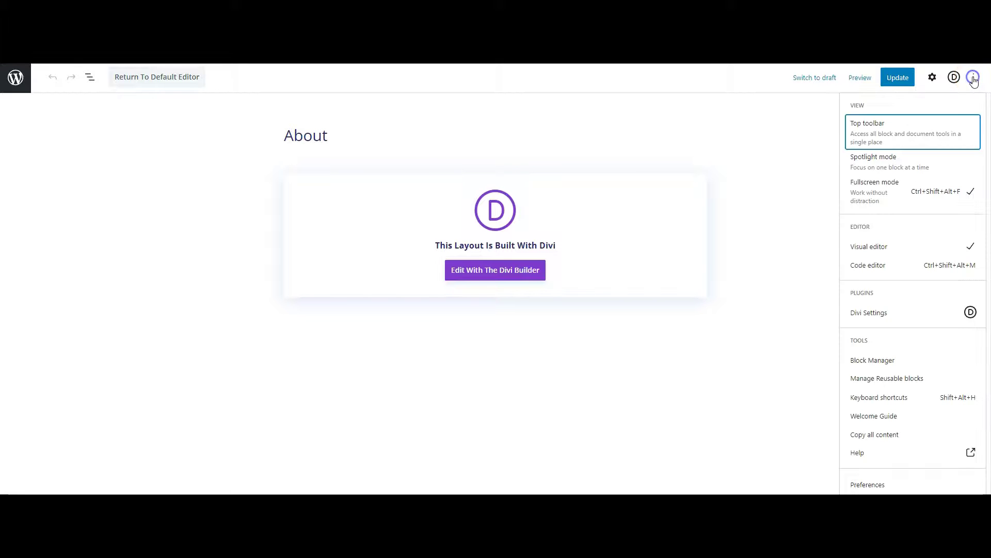
# Turn on the Custom fields panel in editor Preferences and reload the editor
pyautogui.click(868, 485)
pyautogui.click(347, 225)
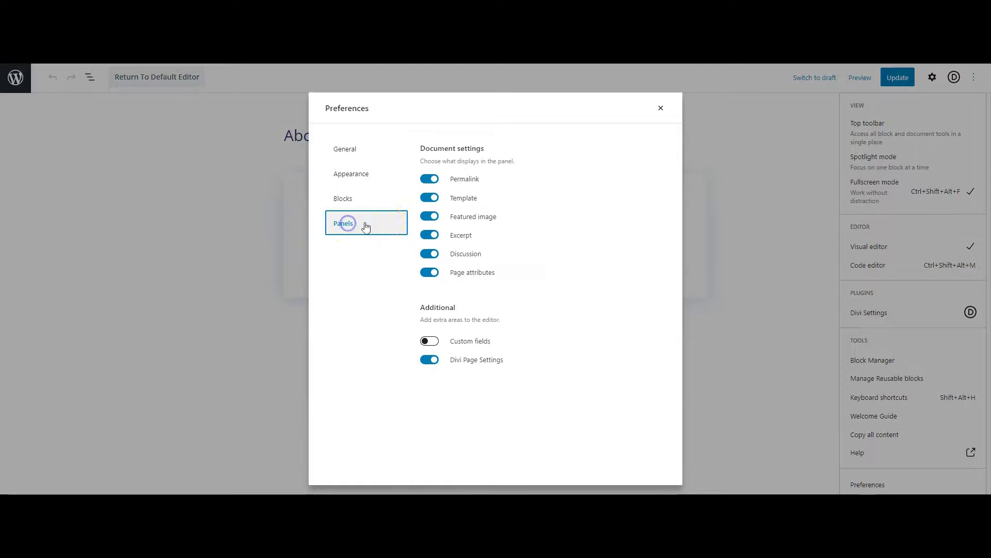
pyautogui.click(429, 341)
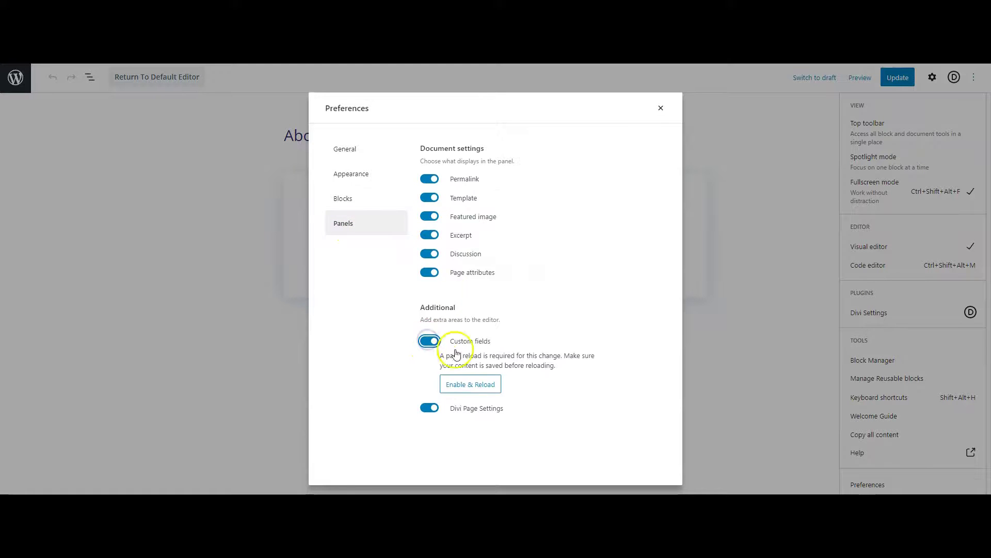
pyautogui.click(470, 384)
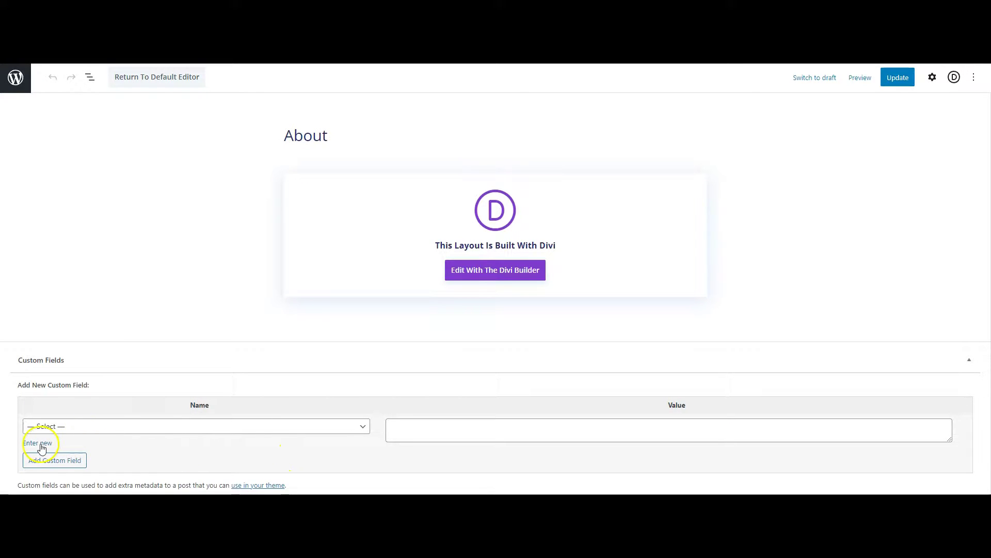
# Create a new custom field named seo_title with a placeholder value
pyautogui.click(75, 426)
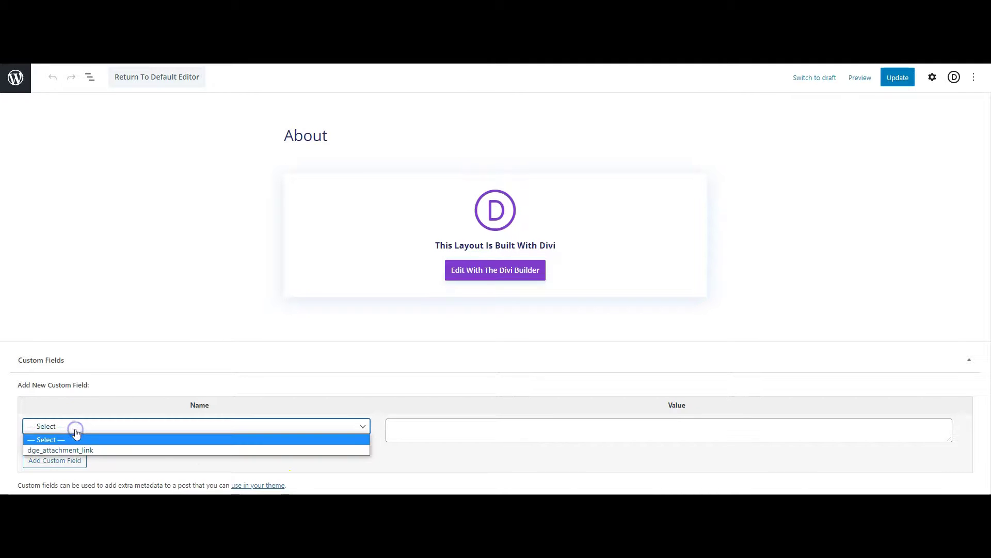
pyautogui.click(174, 467)
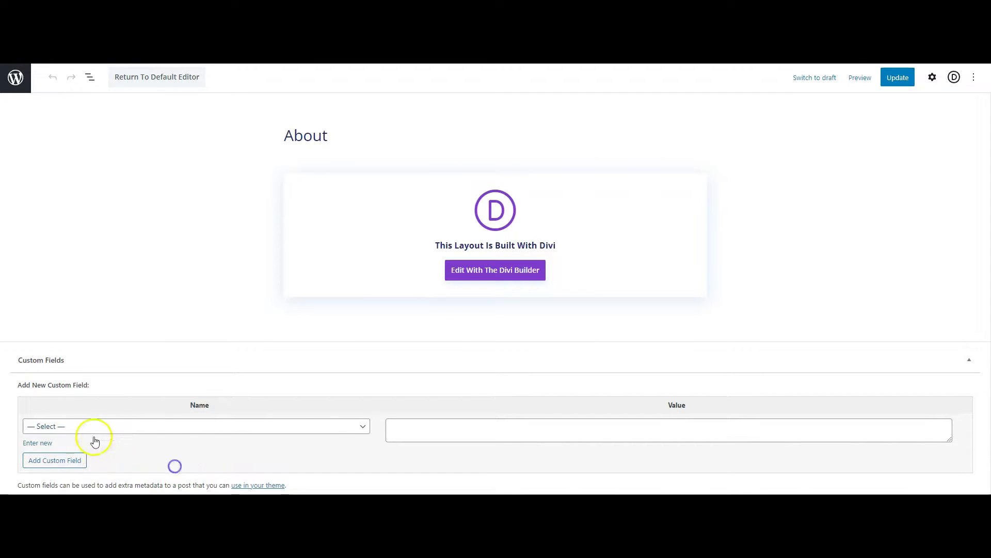
pyautogui.click(49, 442)
pyautogui.click(88, 423)
pyautogui.write('seo_title')
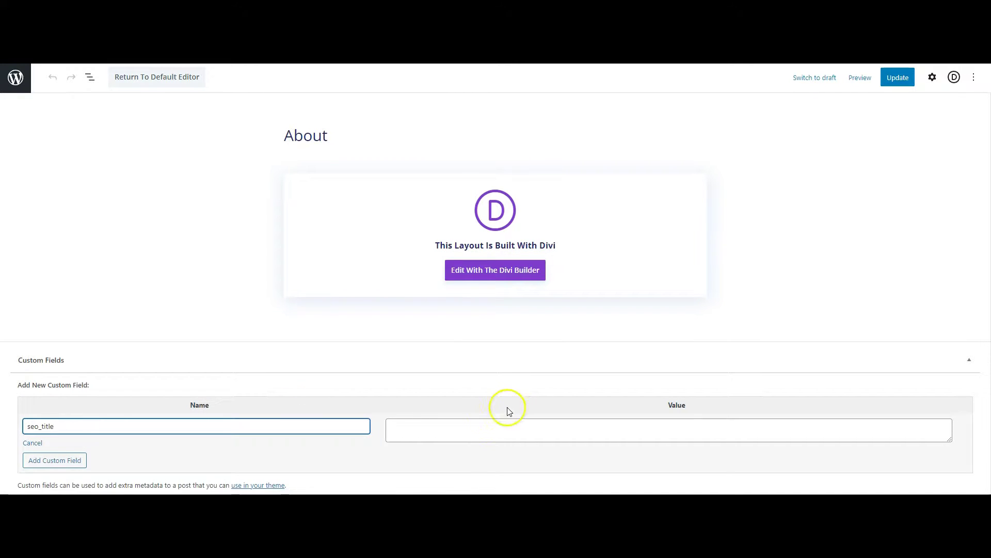
pyautogui.click(490, 419)
pyautogui.write('hkhkhjkhlkhlhk')
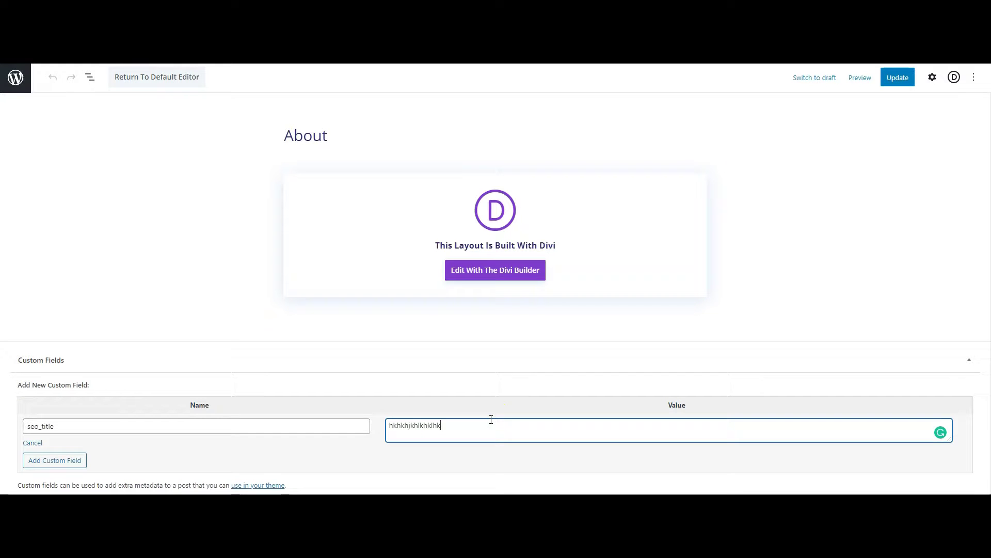
pyautogui.click(73, 459)
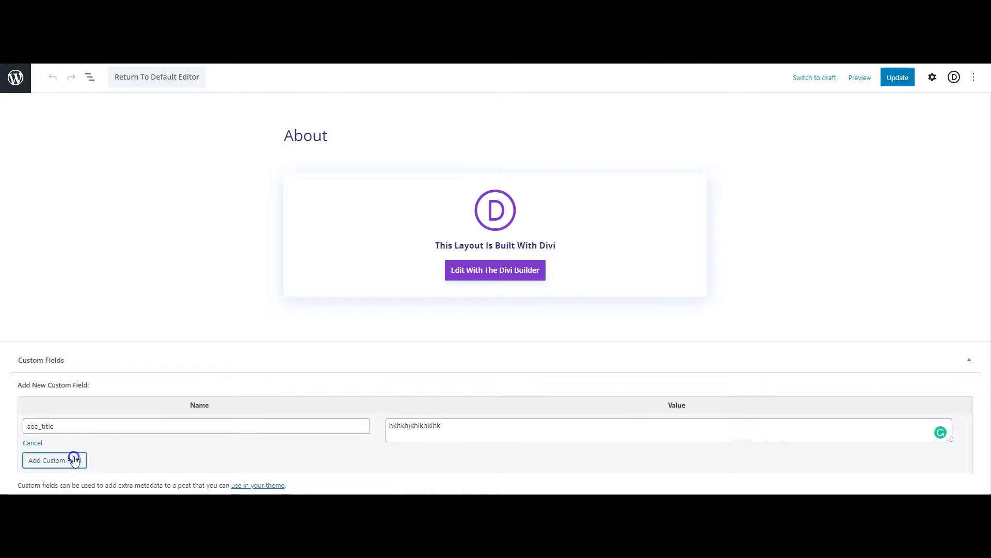
pyautogui.scroll(-1, 47, 457)
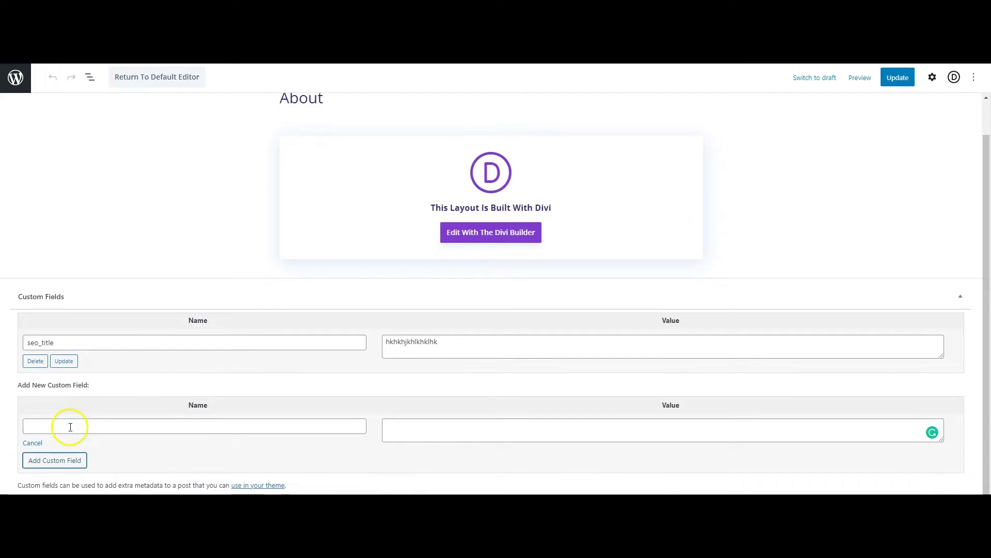
# Enter seo_description as the new field name, with a placeholder value
pyautogui.click(70, 426)
pyautogui.write('seo_description')
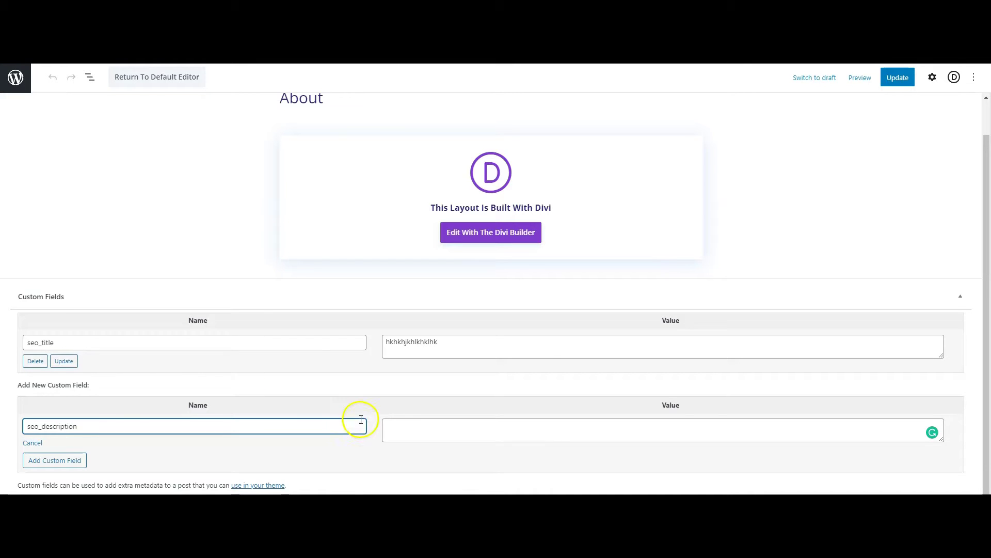
pyautogui.click(397, 428)
pyautogui.write('jhjklhkljhkhgjhgk')
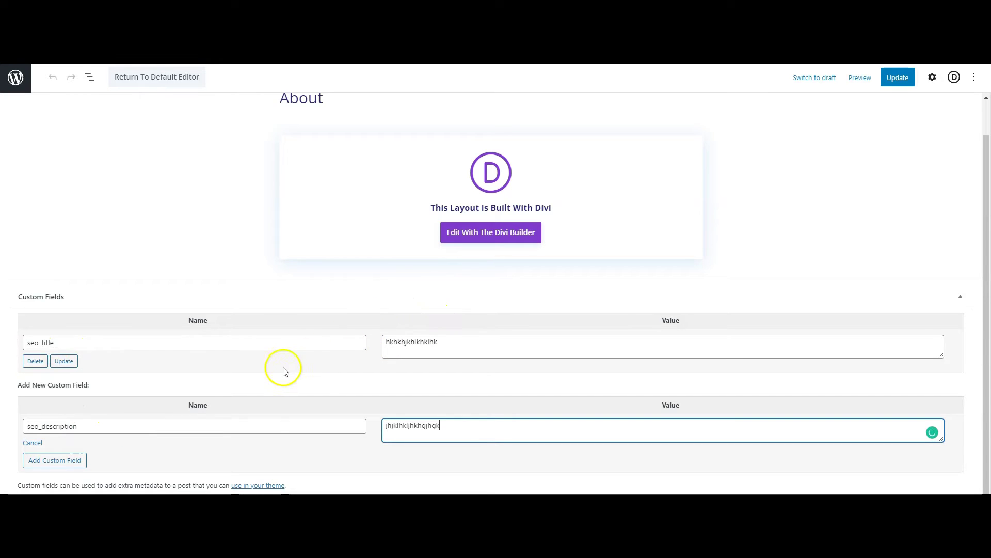
pyautogui.scroll(1, 303, 403)
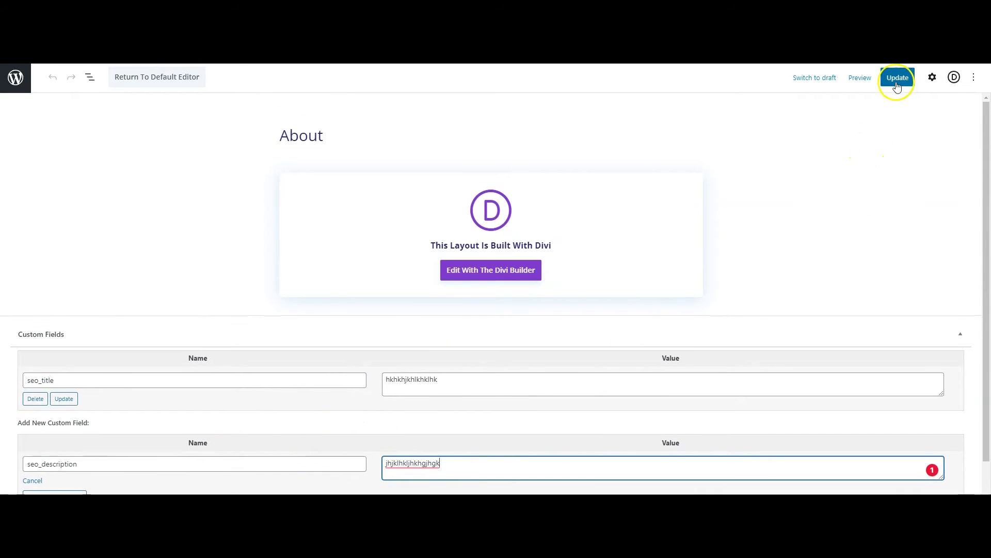